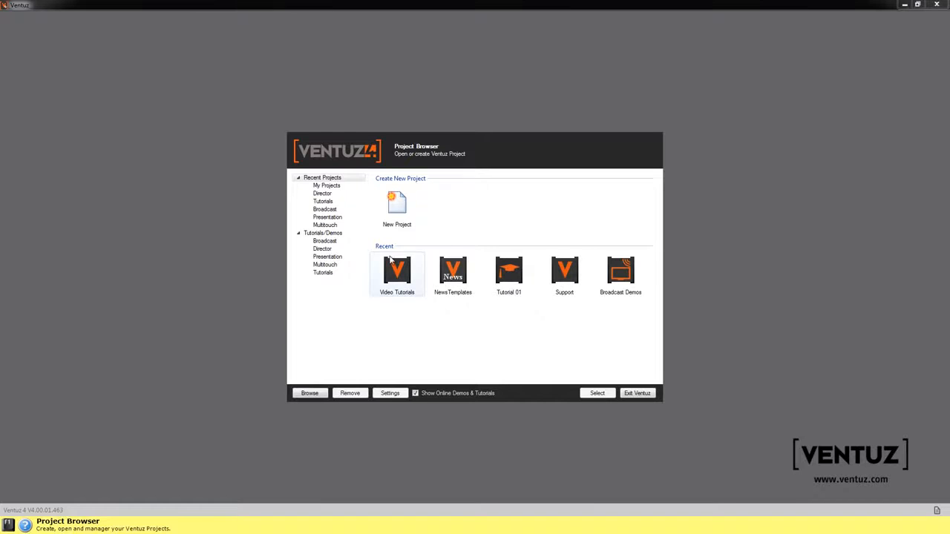
Open the Tutorial 02 project from the Tutorials/Demos collection in the project browser.
click(332, 234)
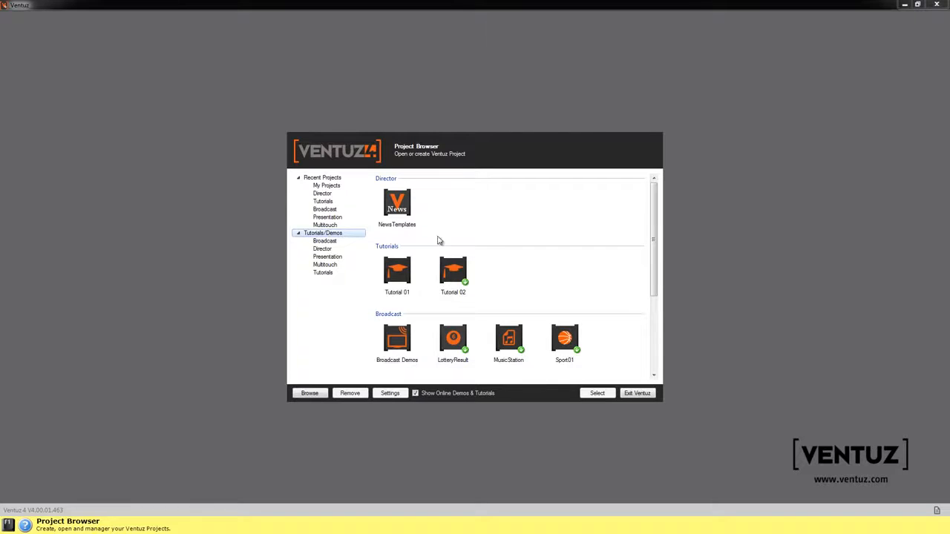
click(449, 395)
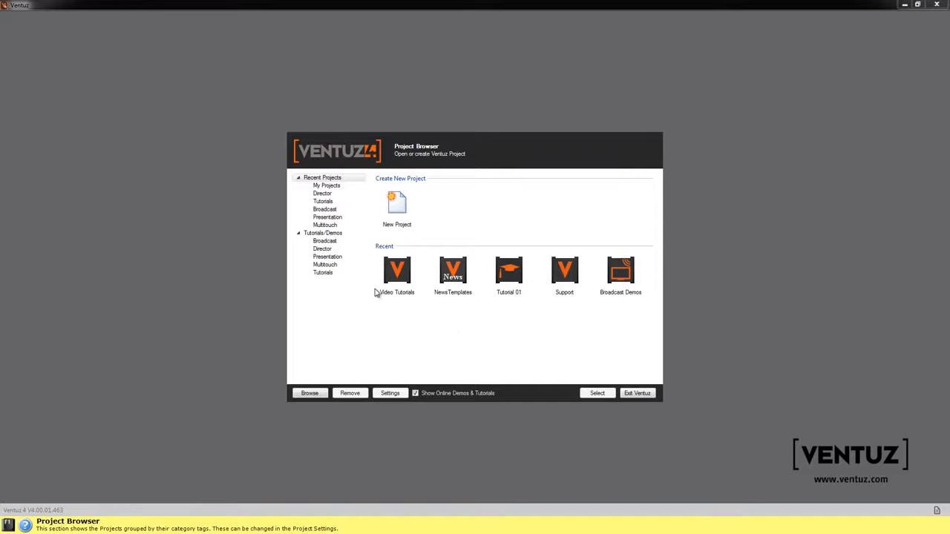
click(322, 233)
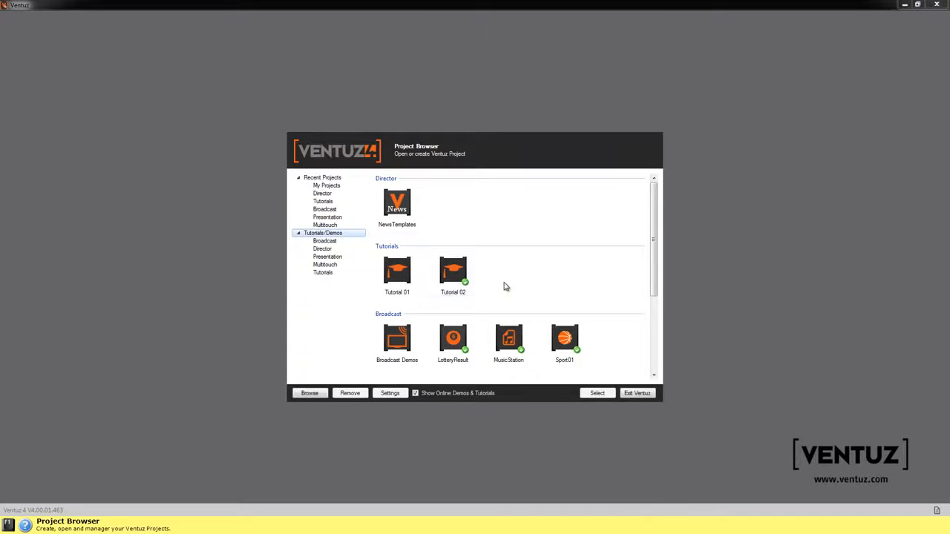
double_click(450, 276)
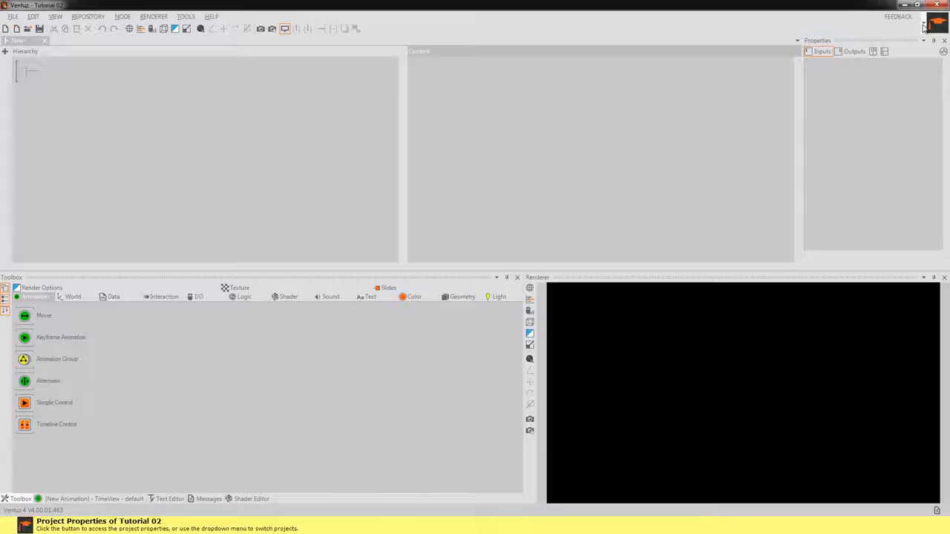
Leave the Tutorial 02 project to change projects and dismiss the project error.
click(923, 28)
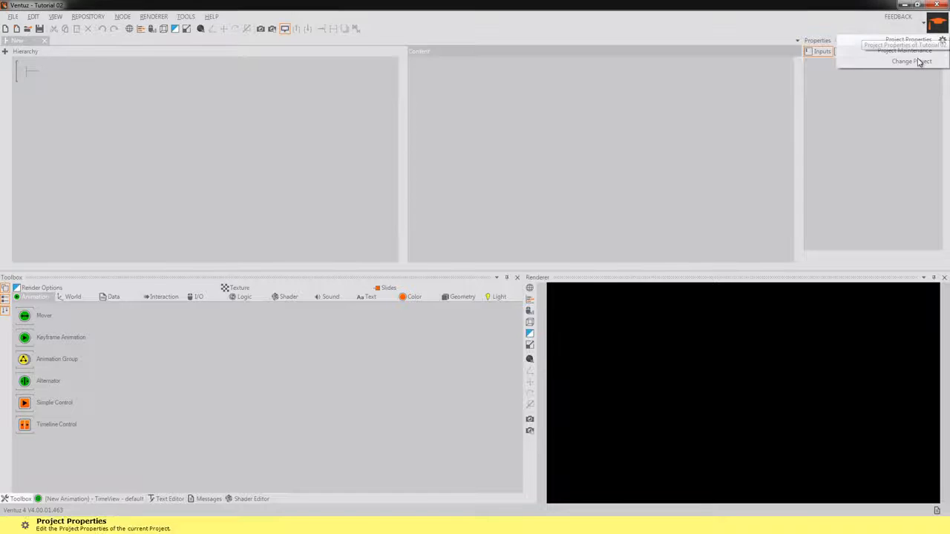
click(918, 63)
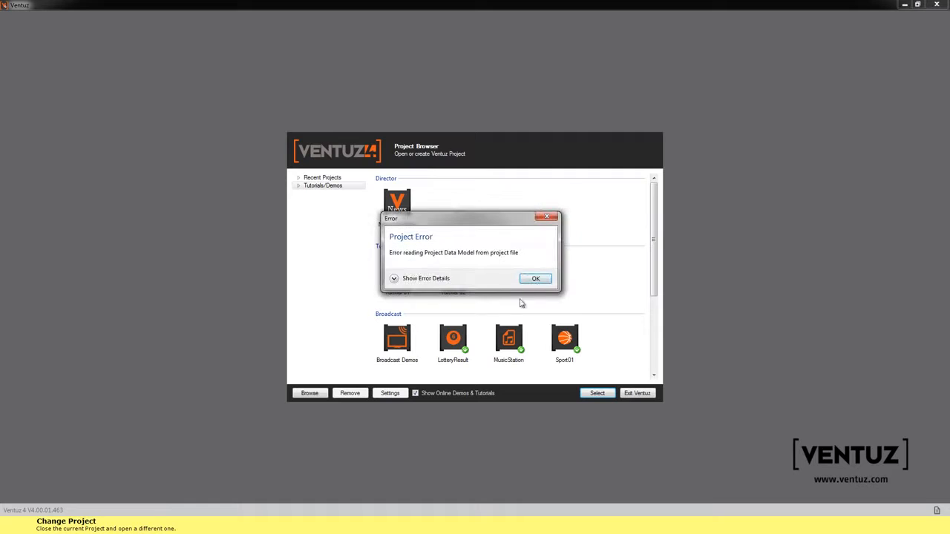
click(536, 279)
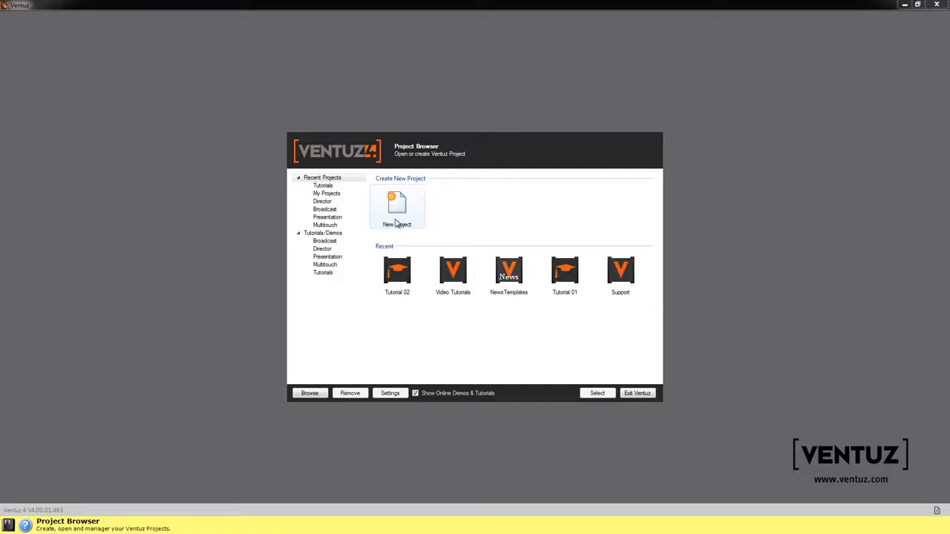
Create a new project named "tutorial" in the My Projects category with a 16:9 aspect and the V icon.
double_click(396, 215)
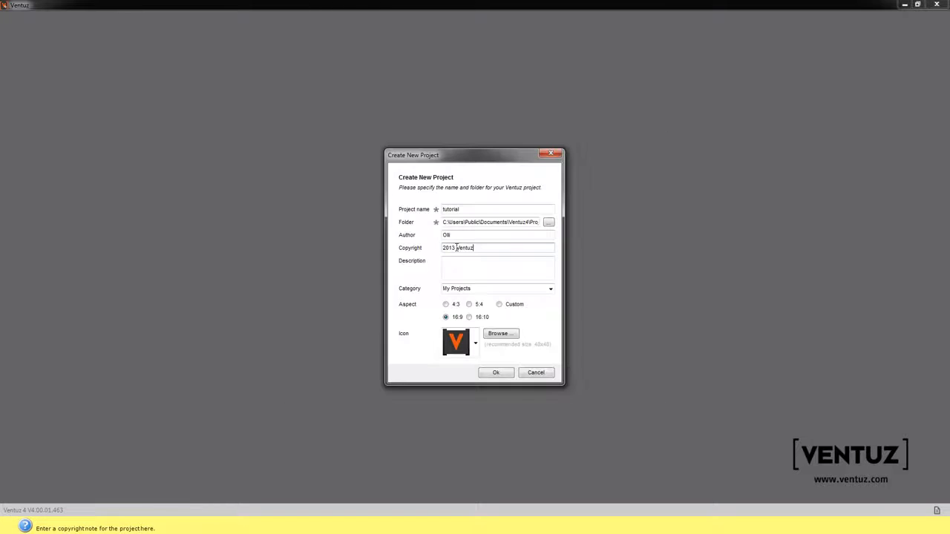
double_click(473, 211)
key(BackSpace)
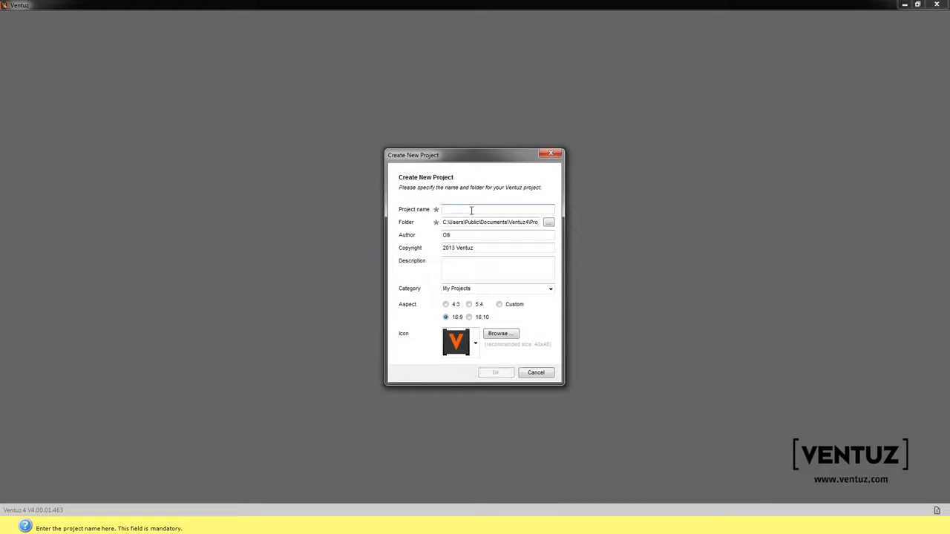
text(tutorial)
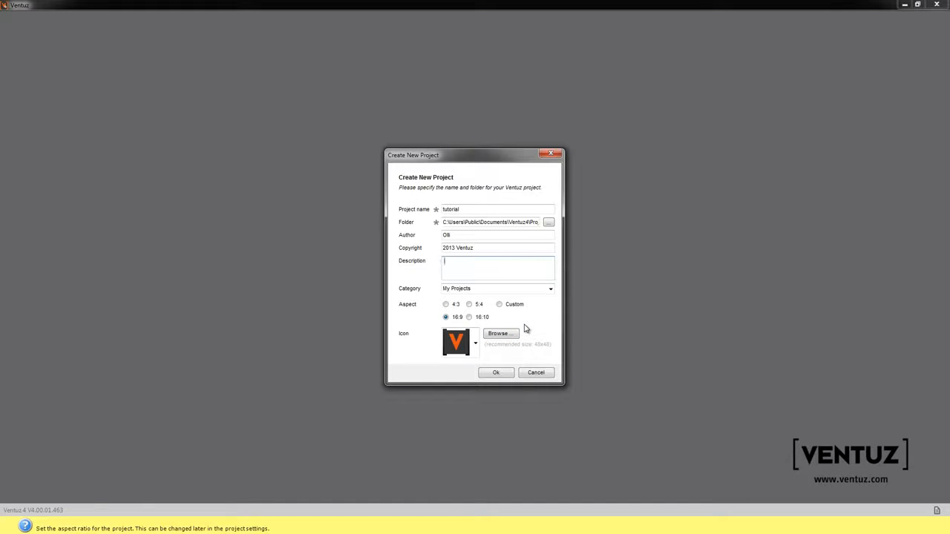
click(549, 290)
click(534, 319)
click(475, 344)
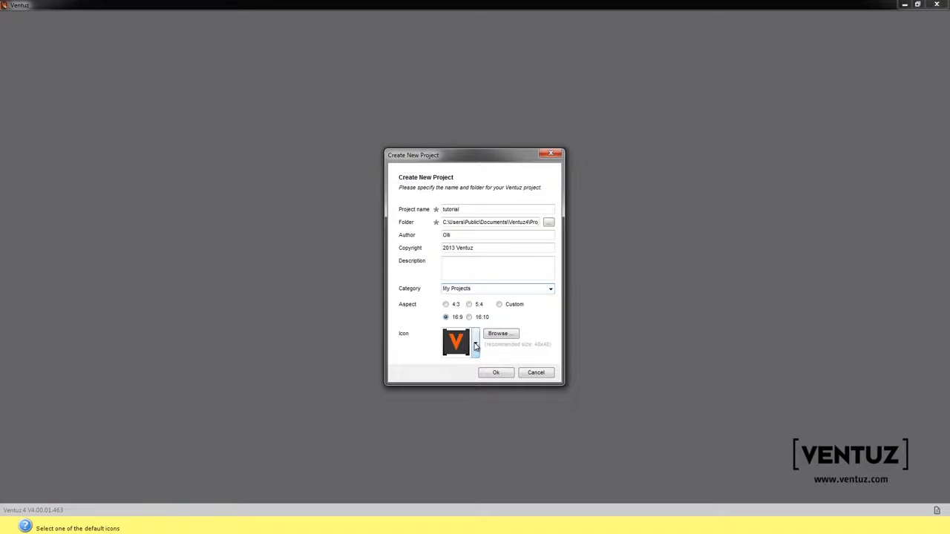
click(479, 351)
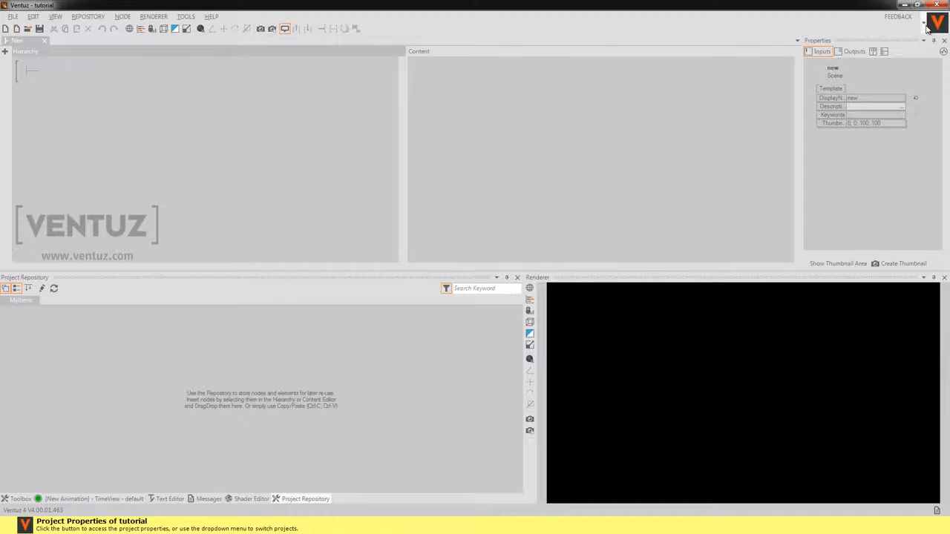
Set the render size to 1920 x 1080 HD 1080p in the project properties' graphics format and apply it.
click(937, 23)
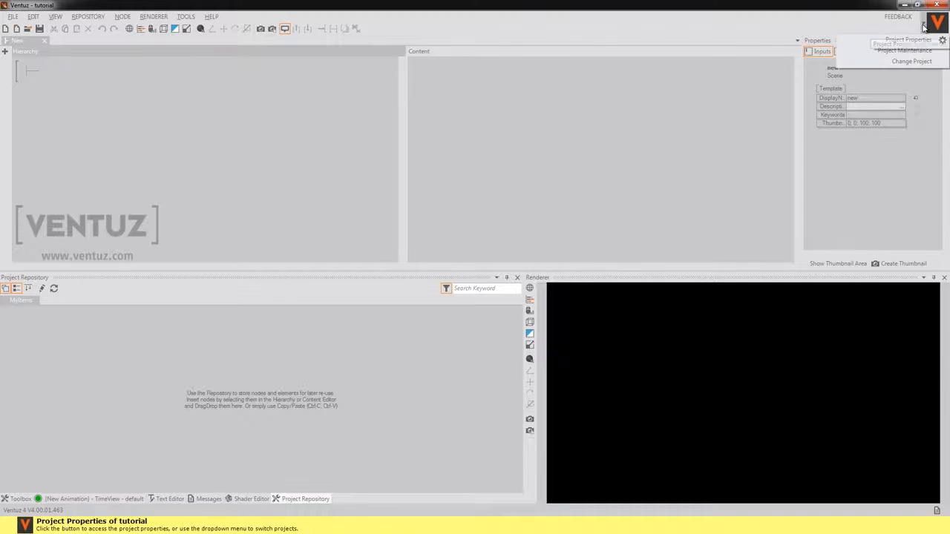
click(883, 43)
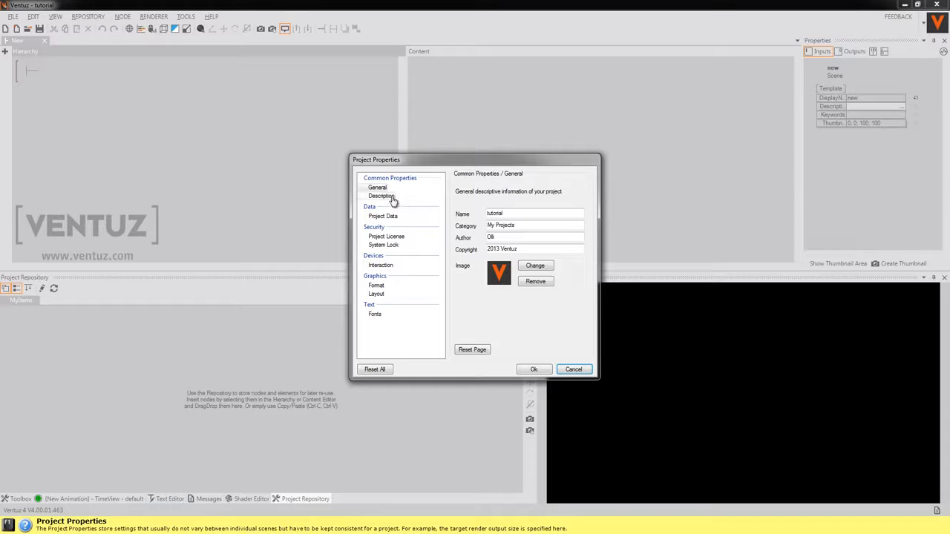
click(389, 237)
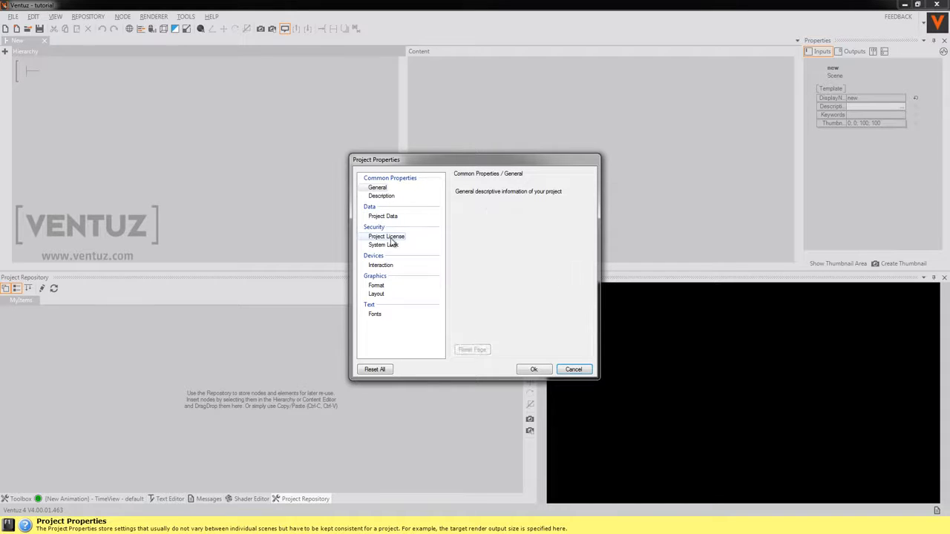
click(391, 246)
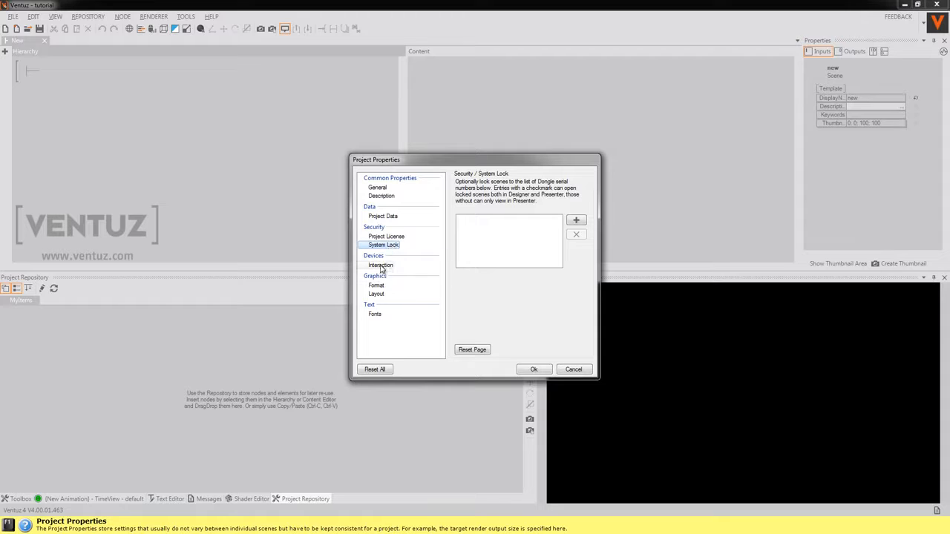
click(376, 286)
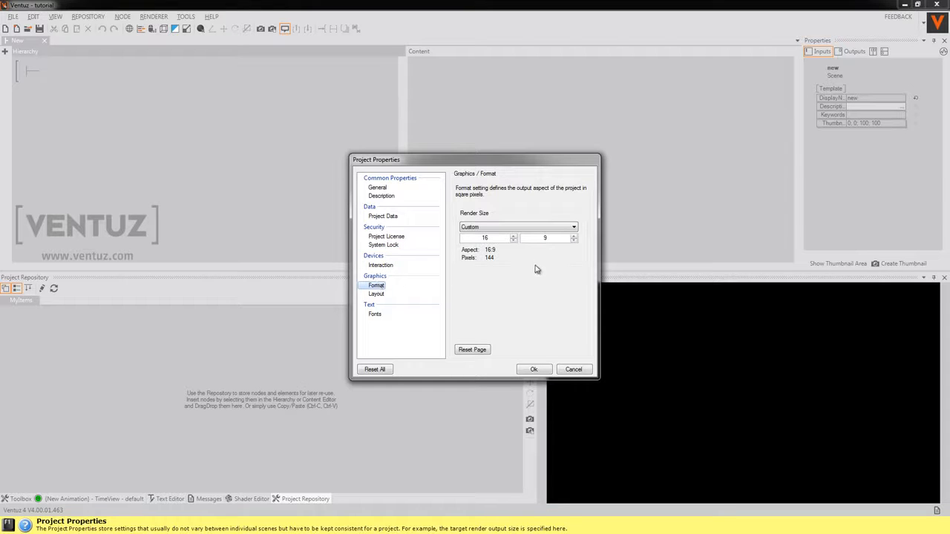
click(523, 229)
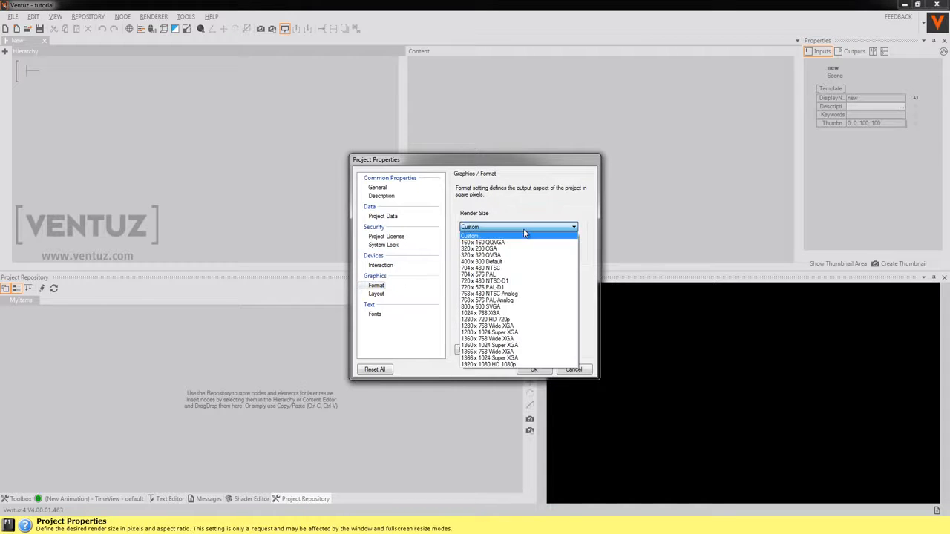
click(520, 364)
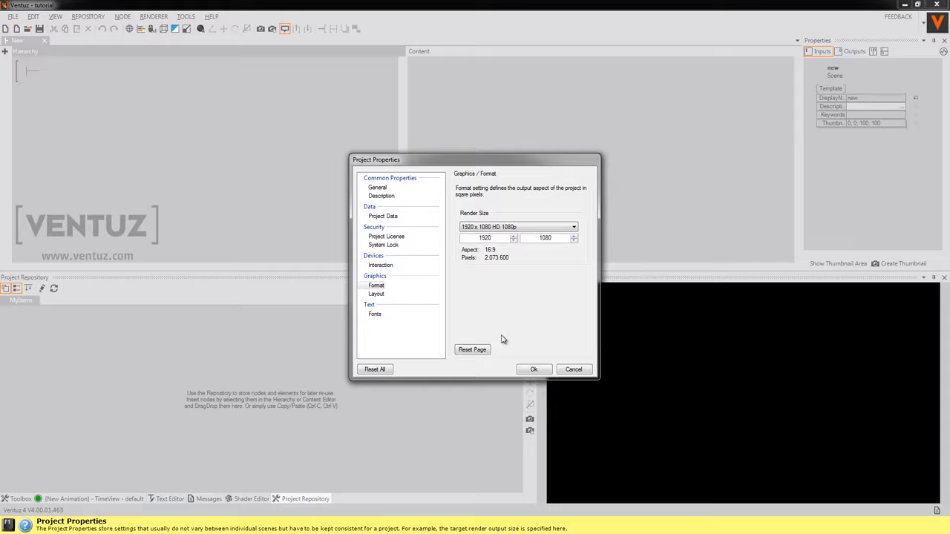
click(376, 294)
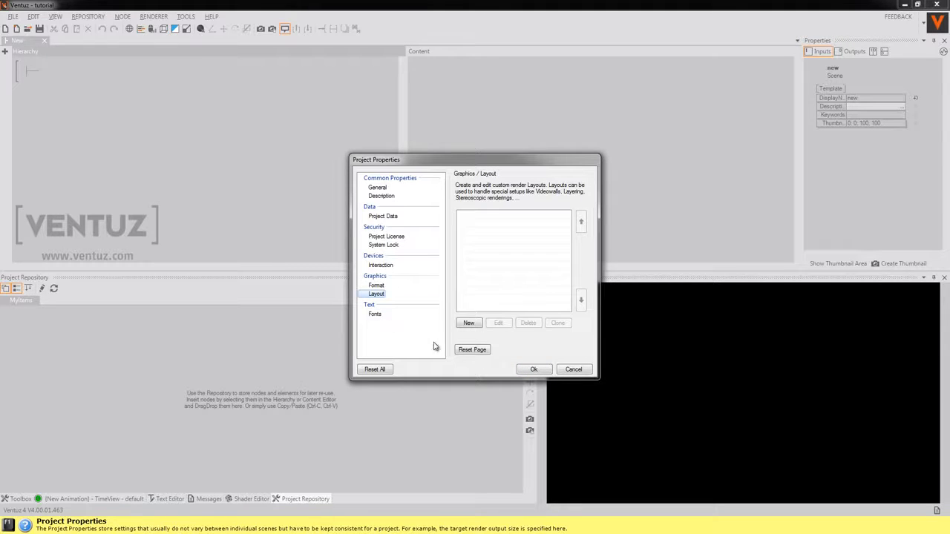
click(374, 286)
click(534, 369)
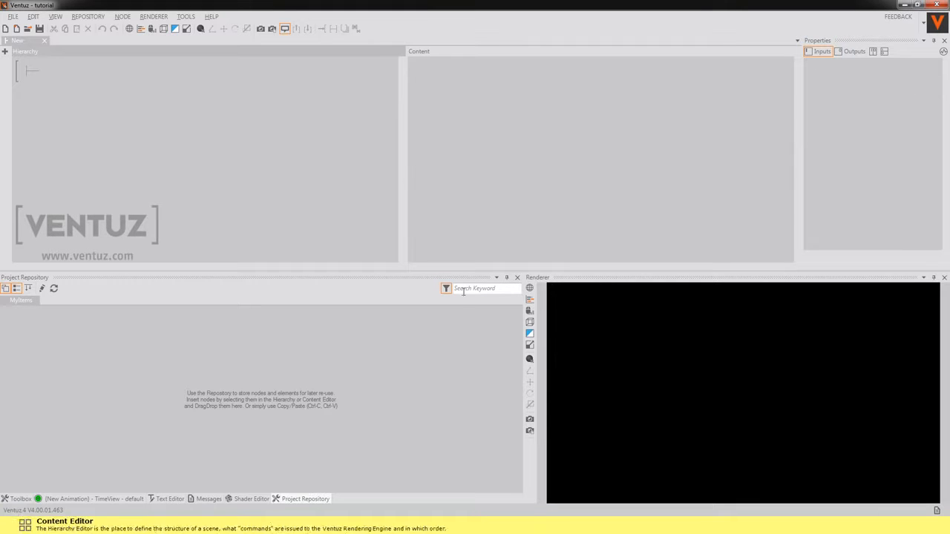
Switch to Windows Explorer to examine the tutorial project's asset folders, such as Movies, Textures and Images, and return to Ventuz.
click(213, 161)
drag(0, 141, 558, 93)
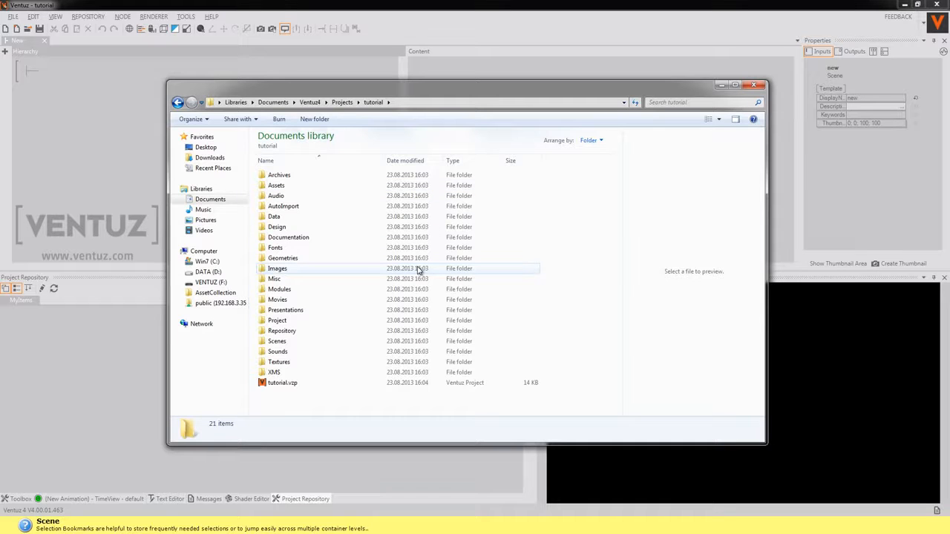
click(289, 299)
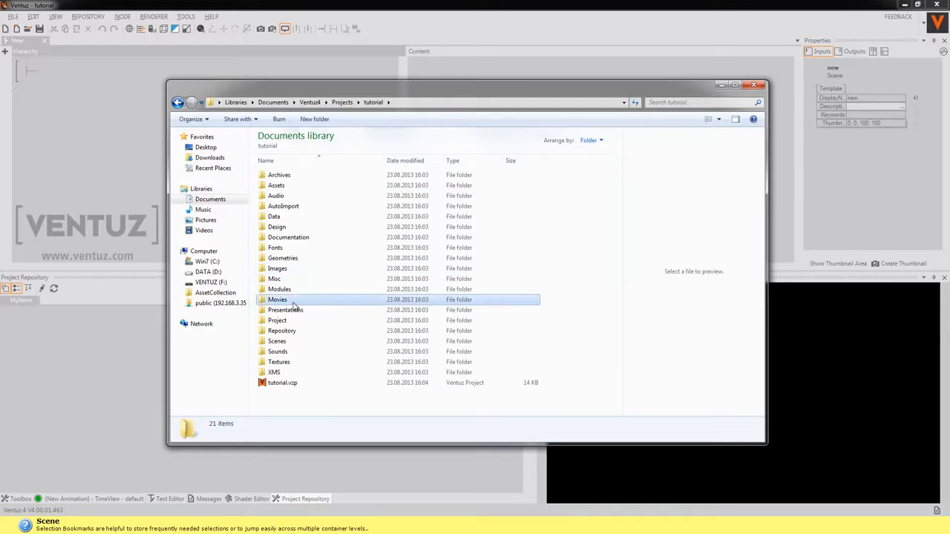
click(294, 363)
click(282, 270)
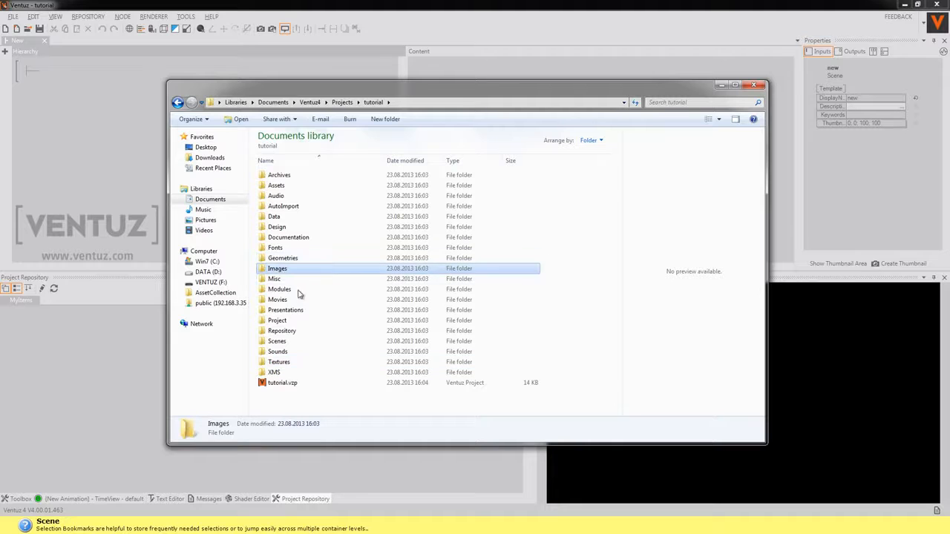
click(558, 273)
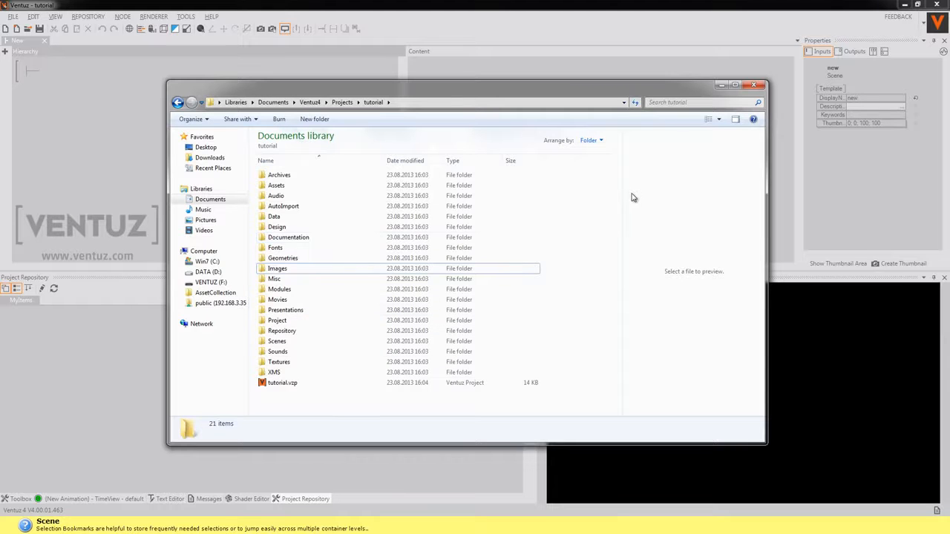
click(564, 47)
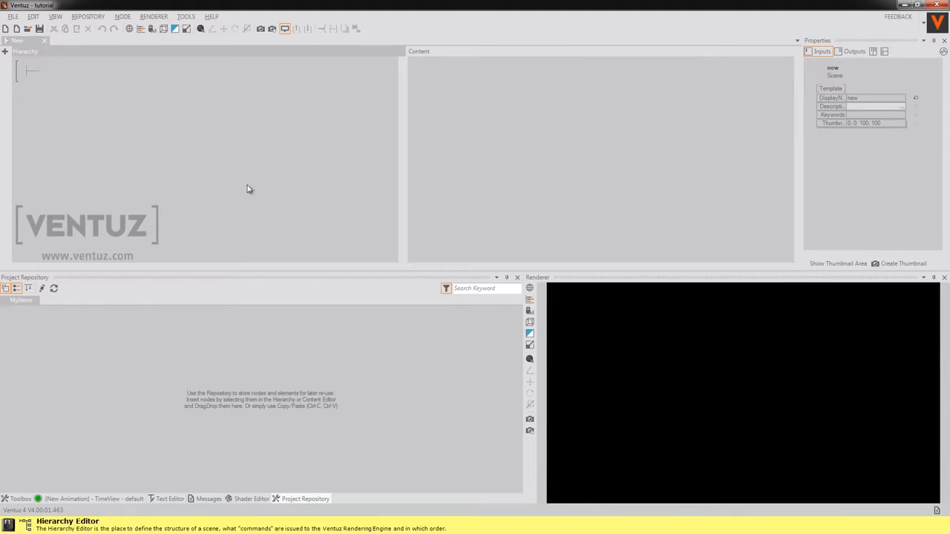
Review the Load & Save and Toolbox settings in the designer options, keeping the Fast Toolbox on Alphabetical.
click(186, 16)
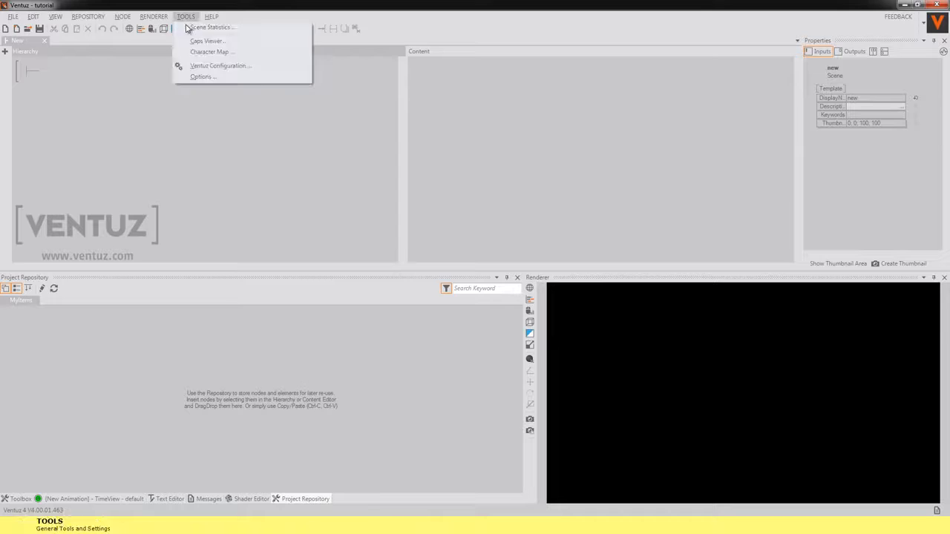
click(201, 77)
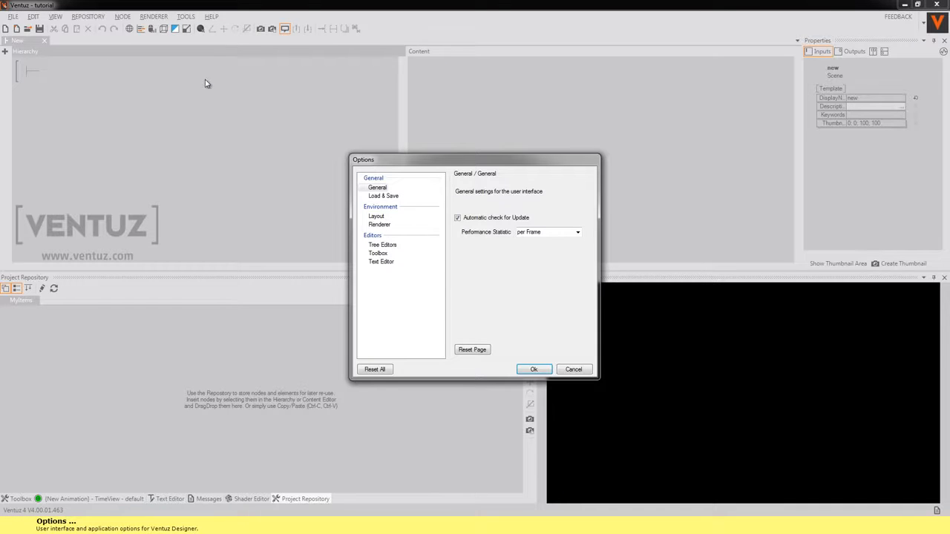
click(383, 196)
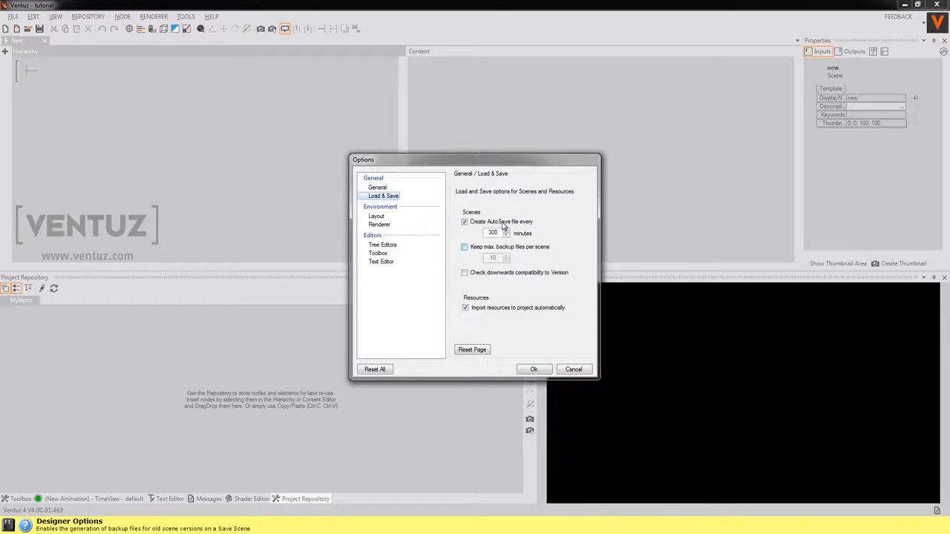
click(380, 253)
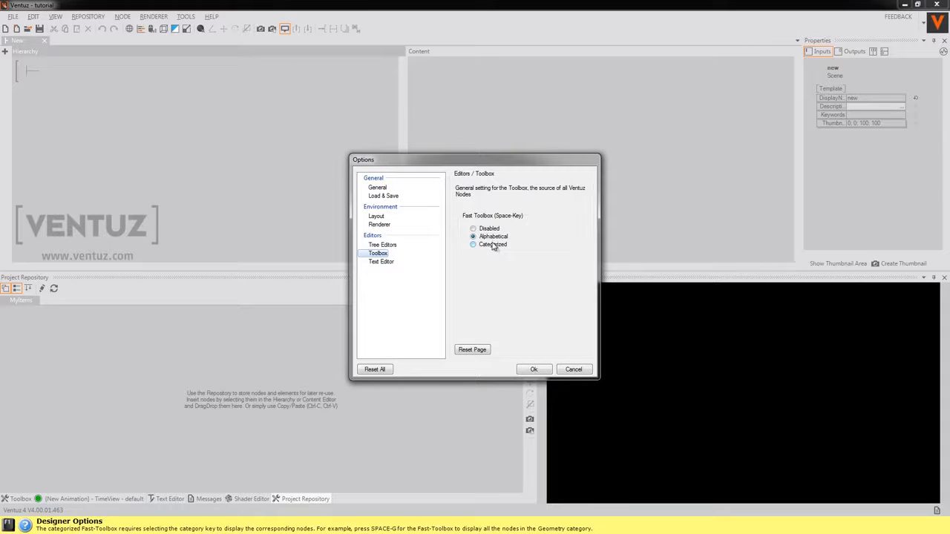
click(532, 369)
Find the Mover node through the Fast Toolbox with "mov" and add it to the content area.
right_click(295, 207)
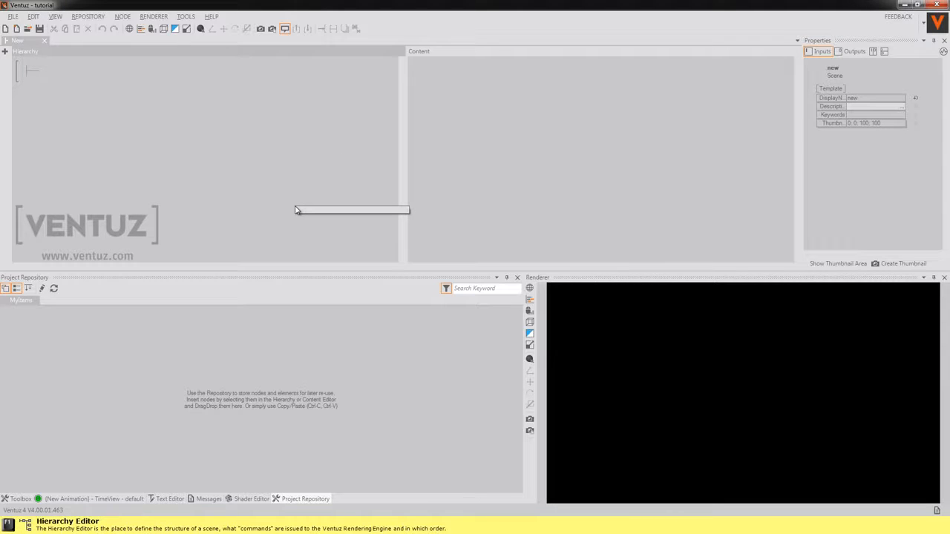
text(mov)
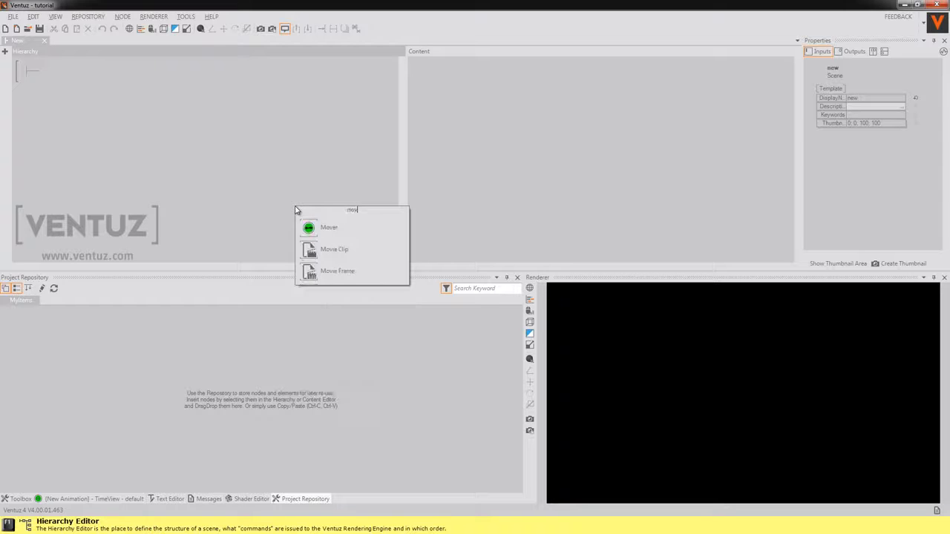
click(328, 227)
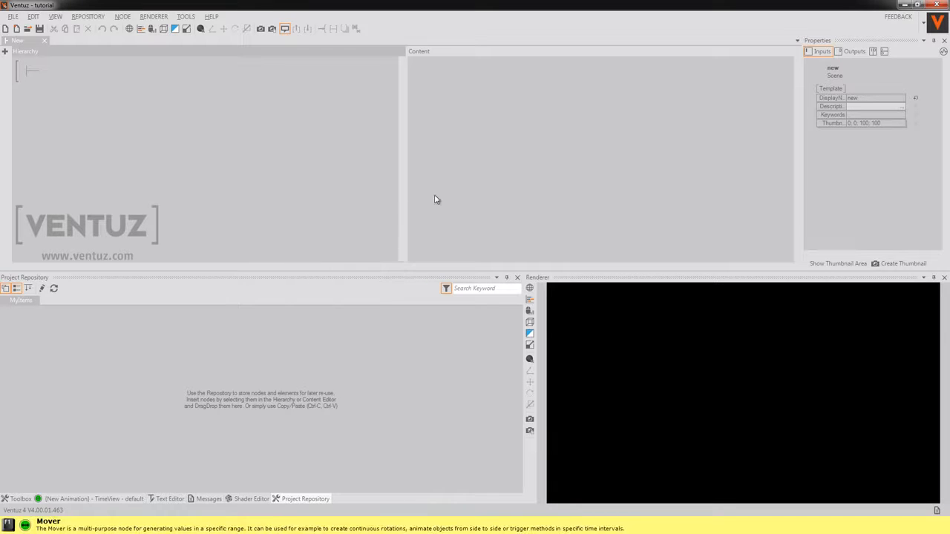
Find the Cube node through the Fast Toolbox with "cube" and add it to the scene's hierarchy.
right_click(275, 175)
text(cube)
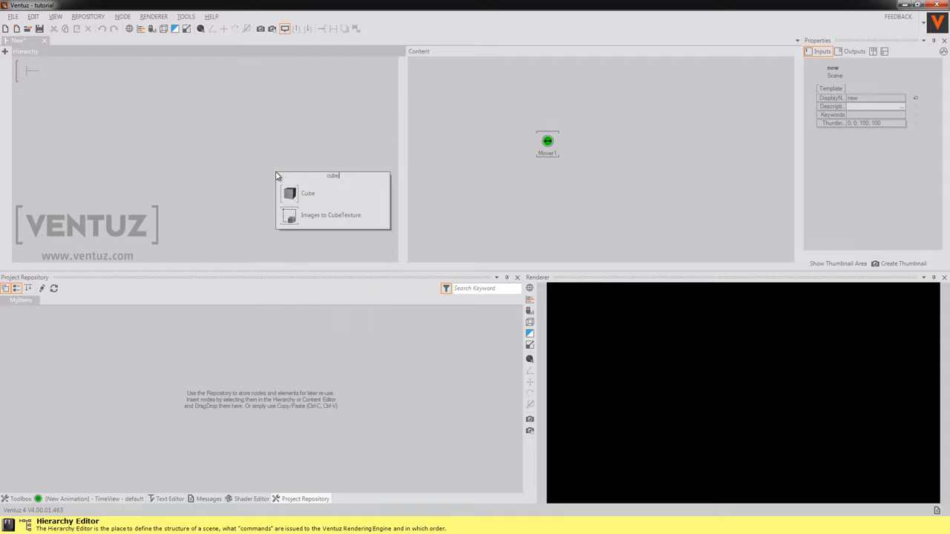
click(293, 195)
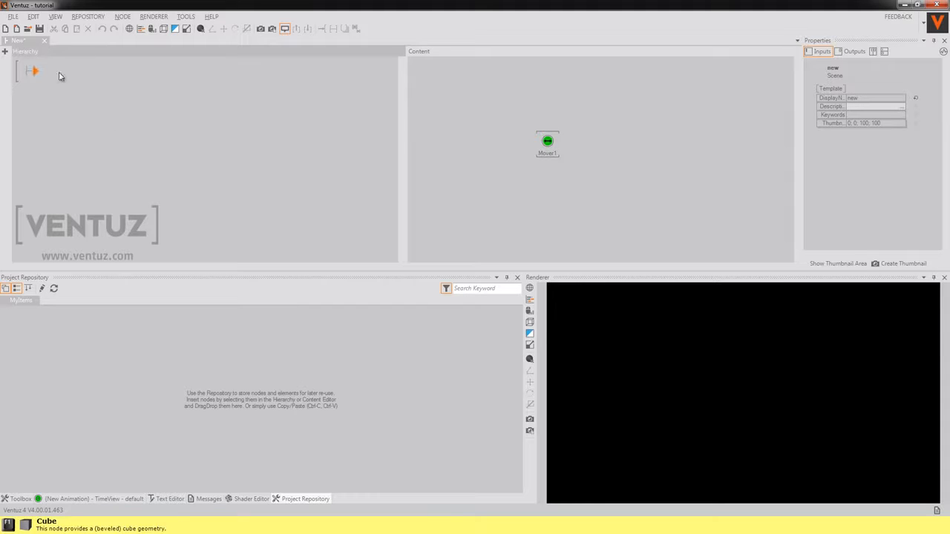
click(59, 75)
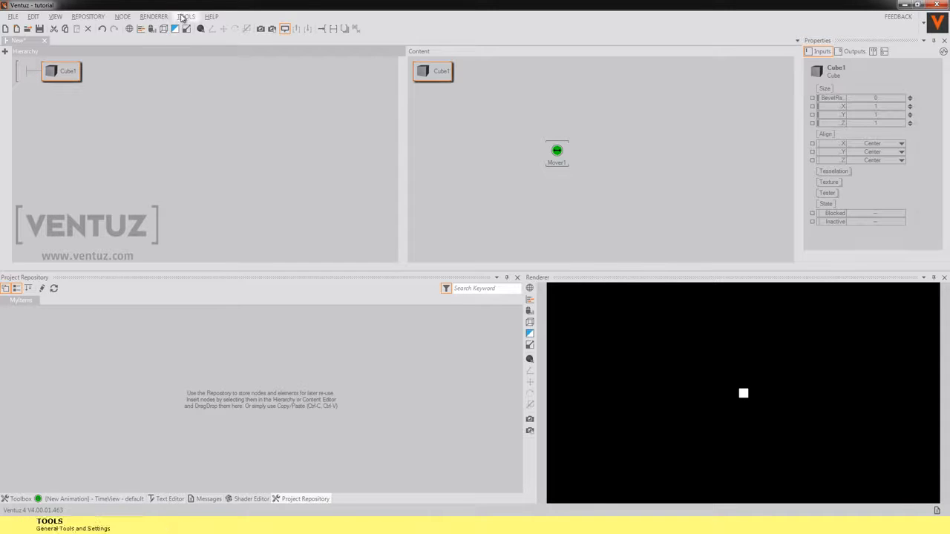
Change the Fast Toolbox in the designer's Toolbox options from the alphabetical listing to node categories.
click(185, 17)
click(206, 78)
click(378, 253)
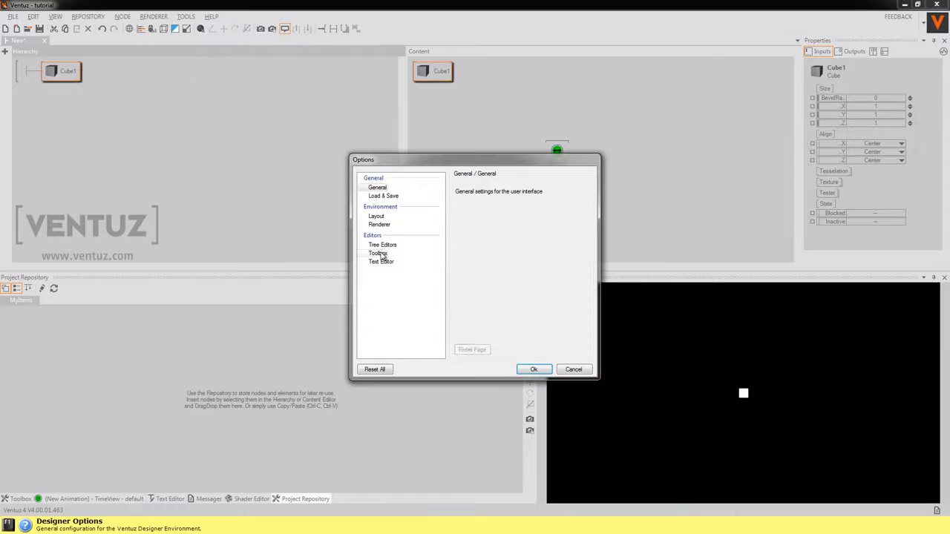
Add a Rectangle from the Fast Toolbox's Geometry category below the cube in the hierarchy, and show the full Toolbox palette.
right_click(274, 191)
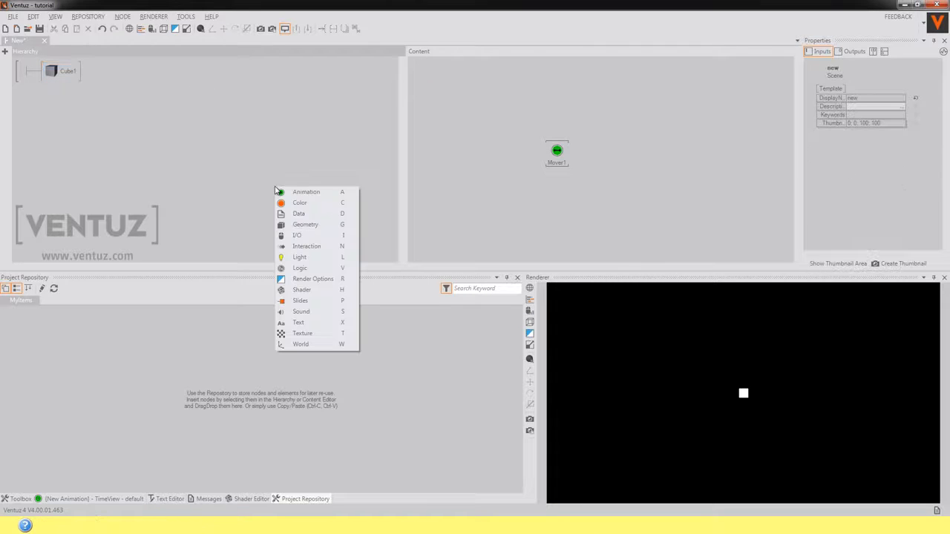
key(g)
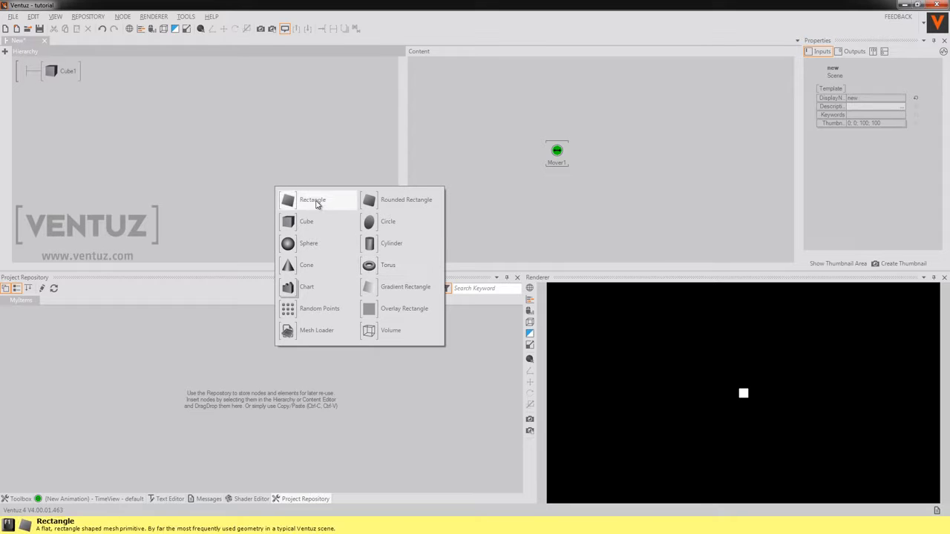
drag(287, 201, 58, 81)
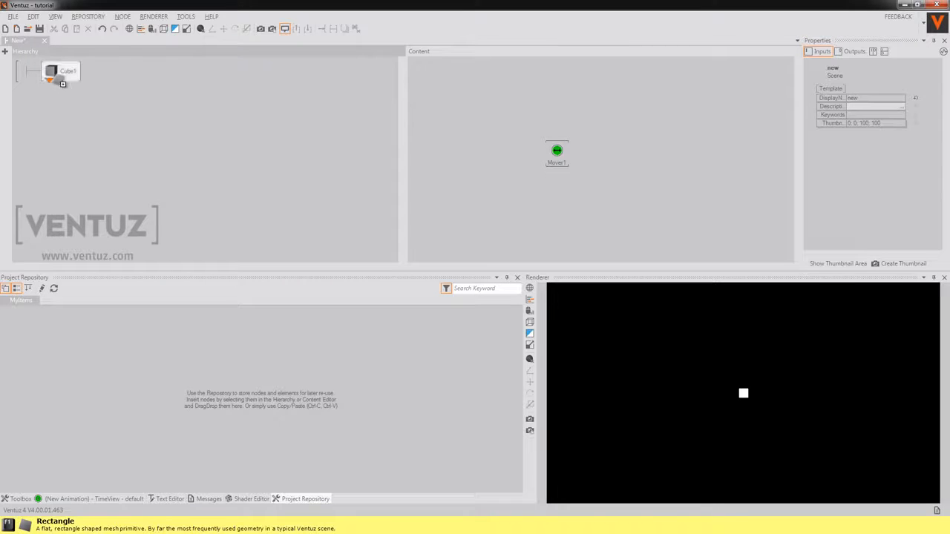
click(129, 166)
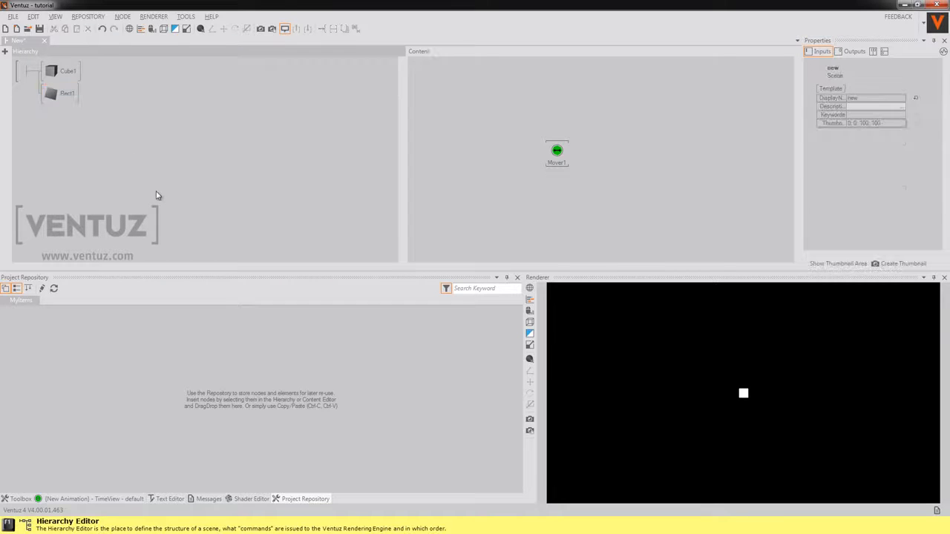
click(22, 500)
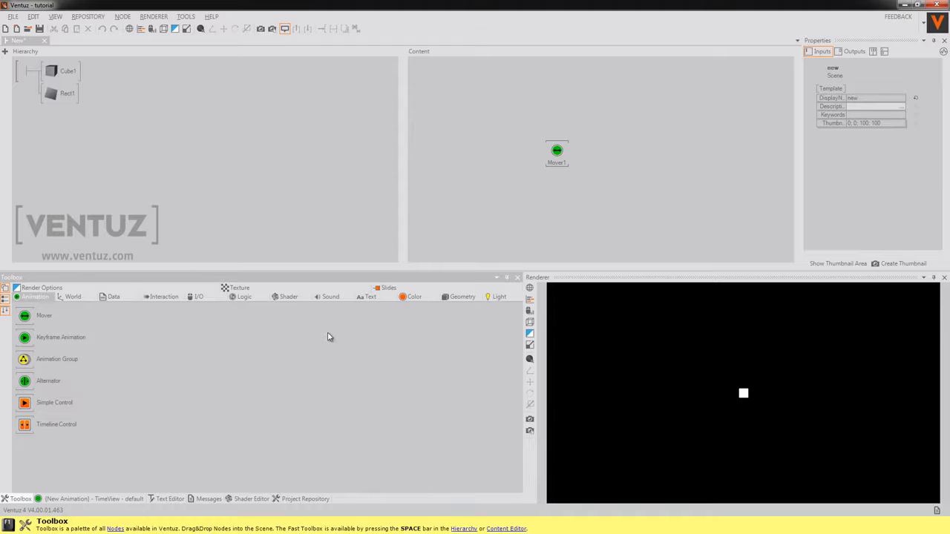
click(279, 196)
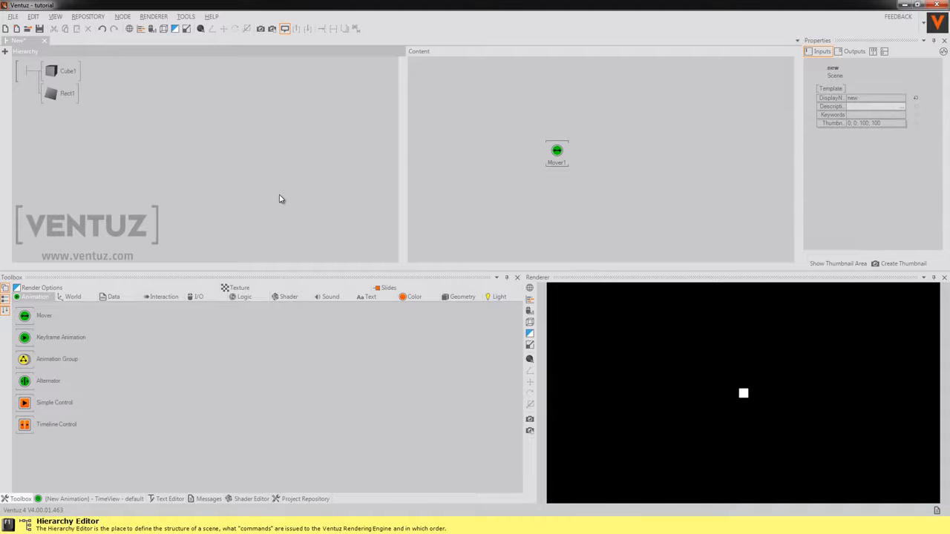
Open the Ventuz user manual and search it for "shortcuts".
click(212, 16)
click(226, 34)
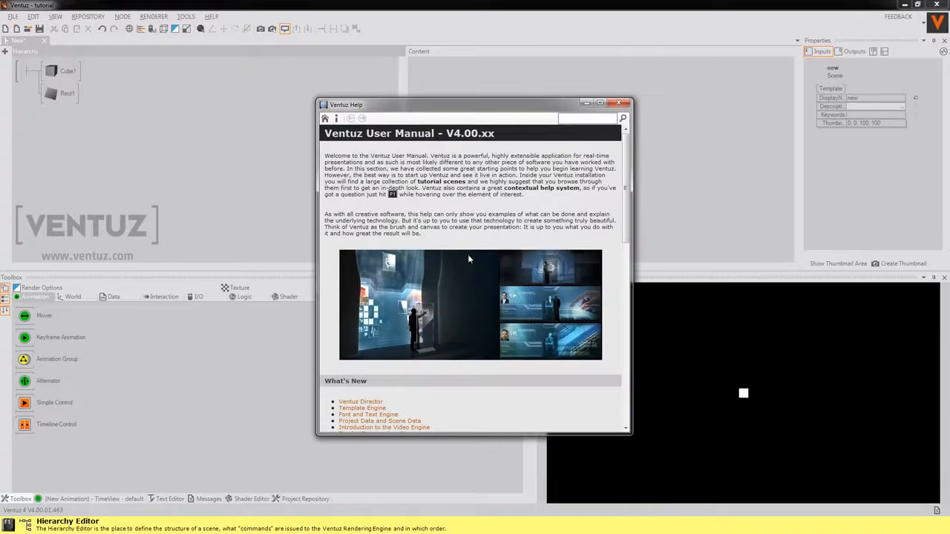
click(575, 119)
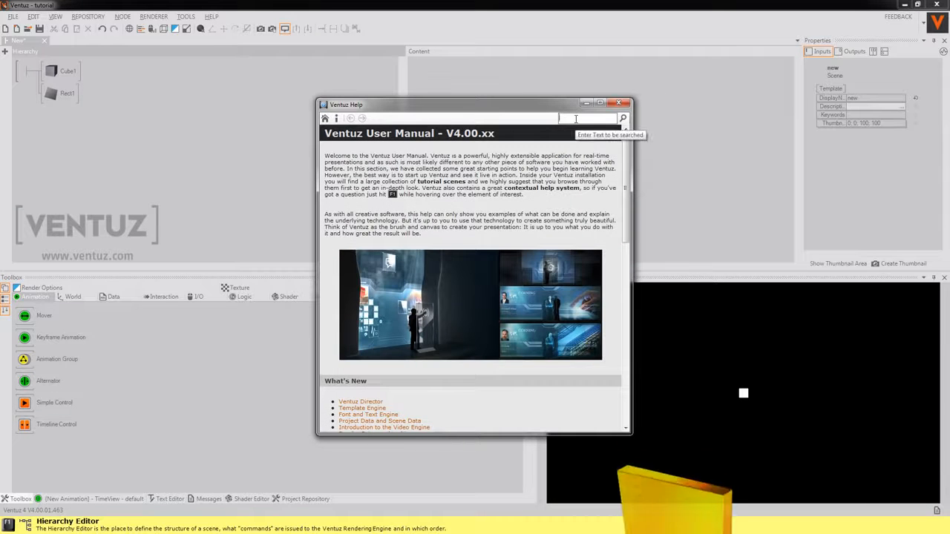
text(shortcuts)
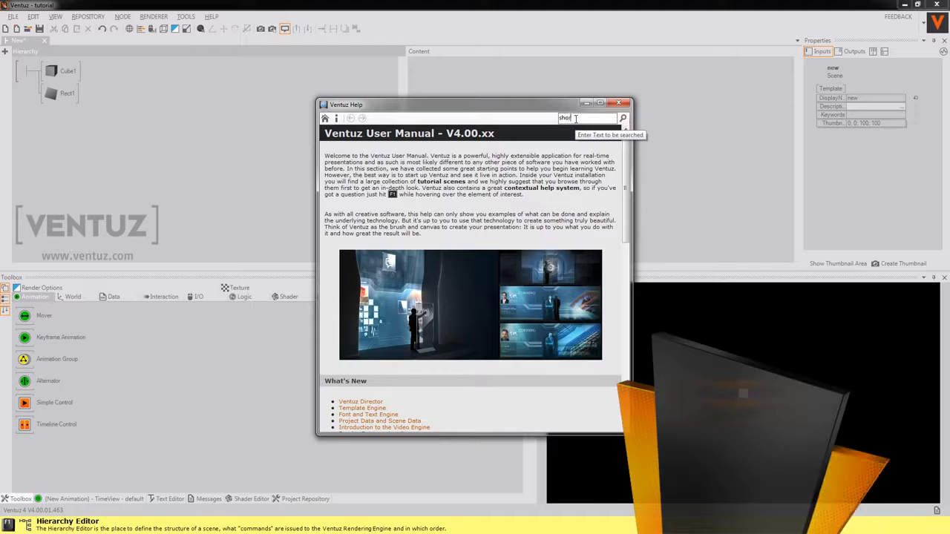
key(Return)
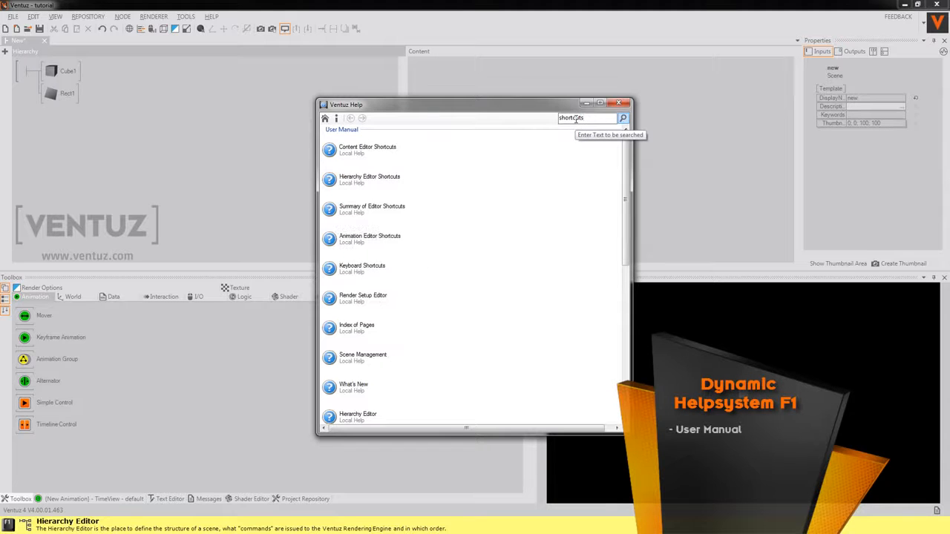
Examine the Content Editor Shortcuts and Hierarchy Editor Shortcuts help pages, returning to the search results after each.
click(460, 152)
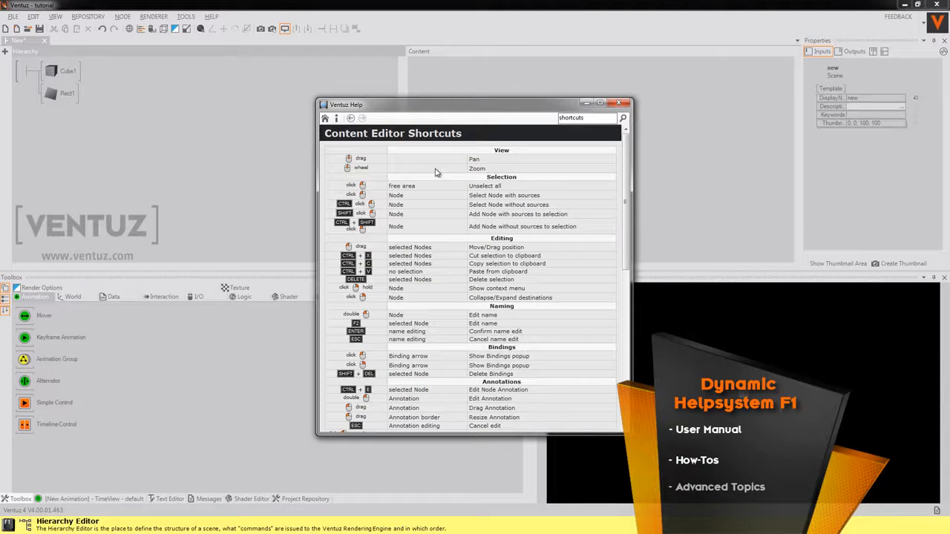
click(623, 119)
click(391, 178)
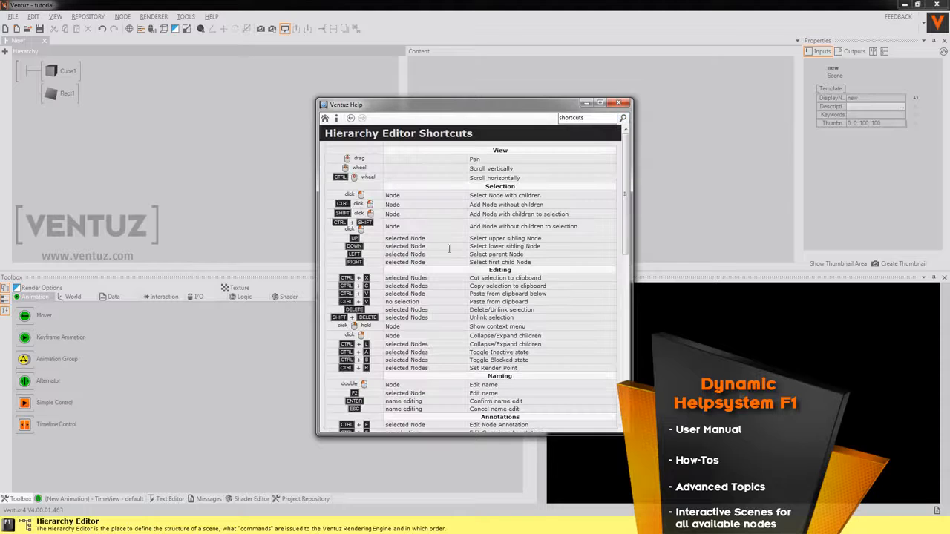
click(622, 119)
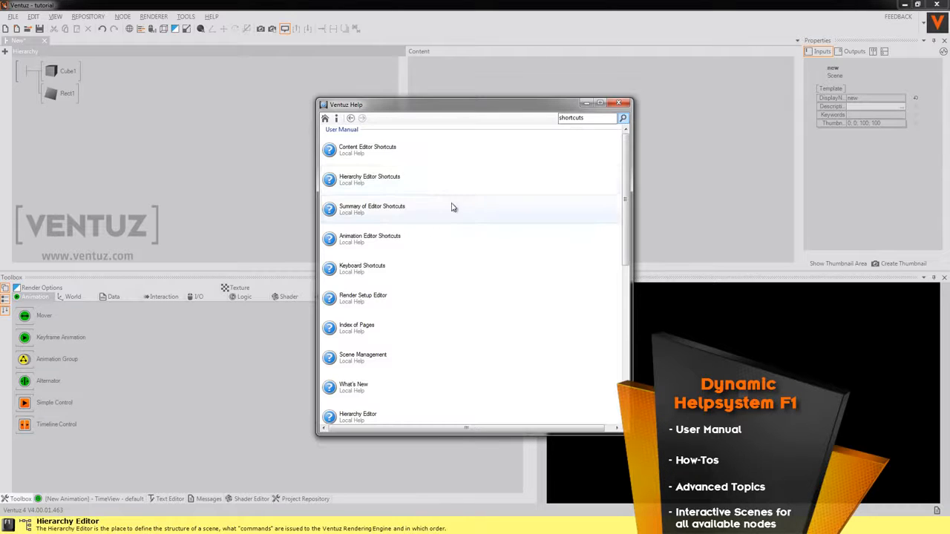
Browse the manual's HowTos page from the help home page and go to the Creating a Mirror Reflection entry.
click(324, 120)
scroll(478, 208, down, 5)
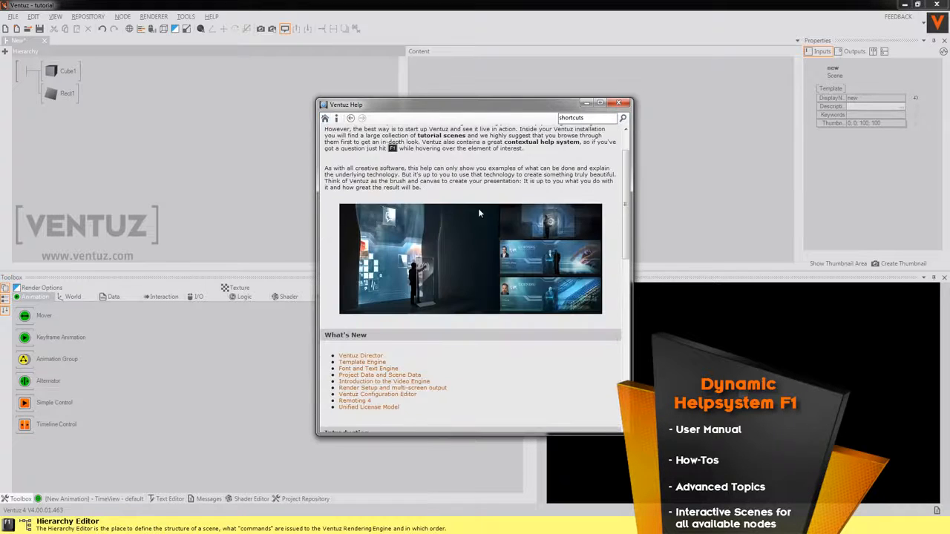
click(349, 333)
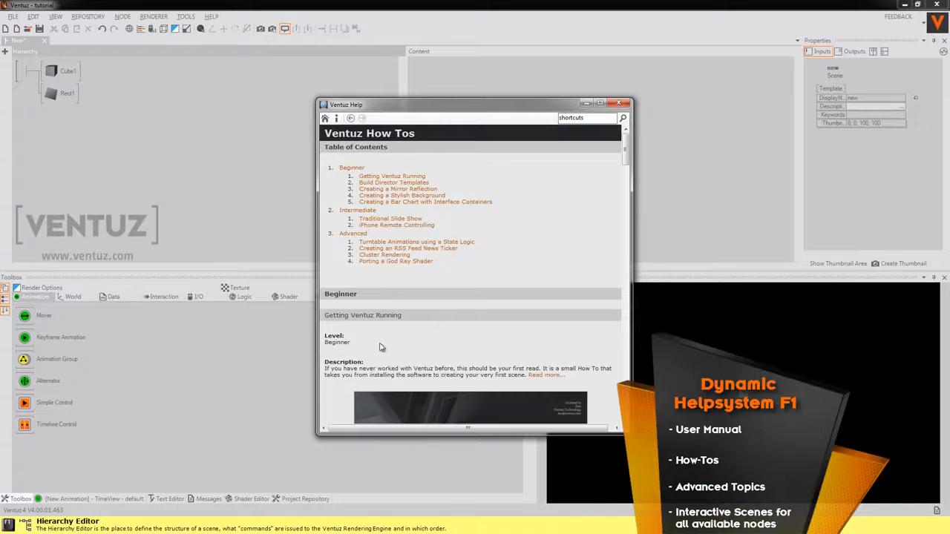
scroll(500, 295, down, 5)
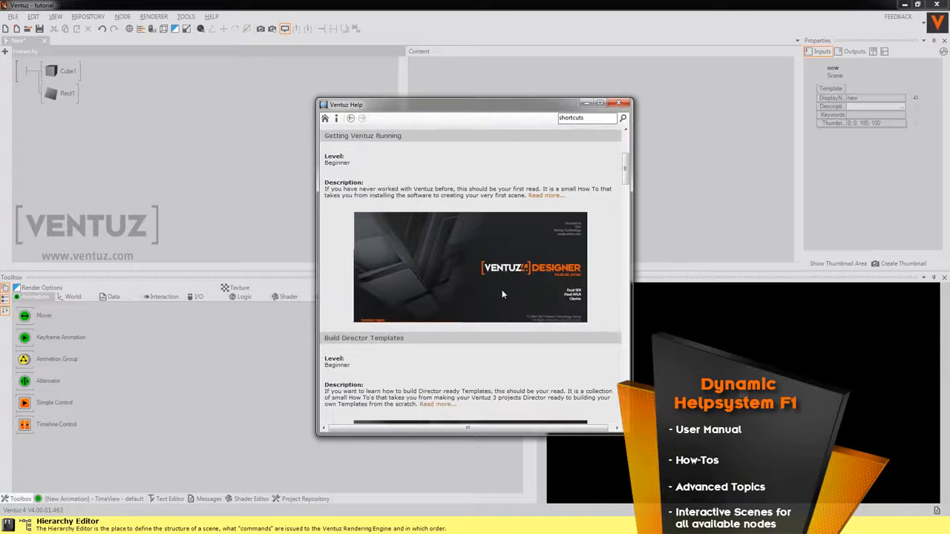
scroll(502, 295, up, 5)
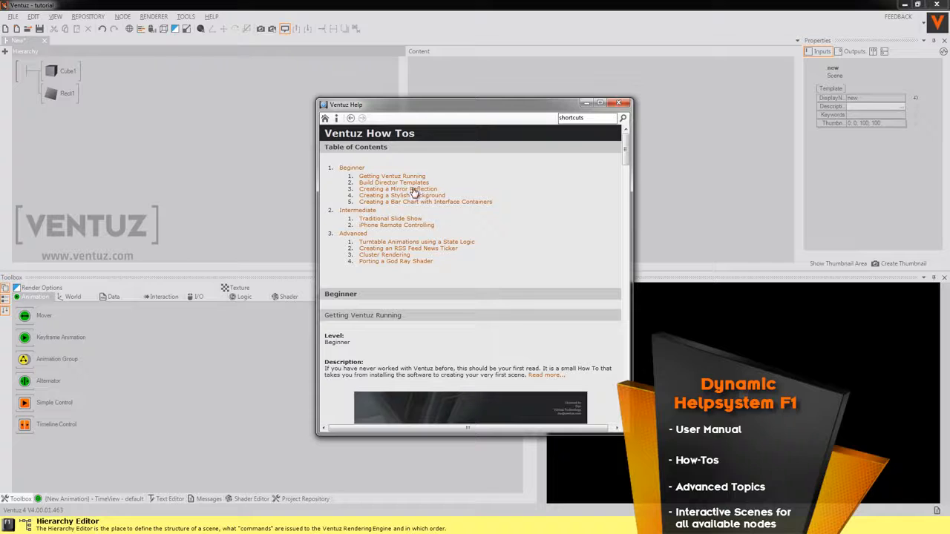
click(411, 189)
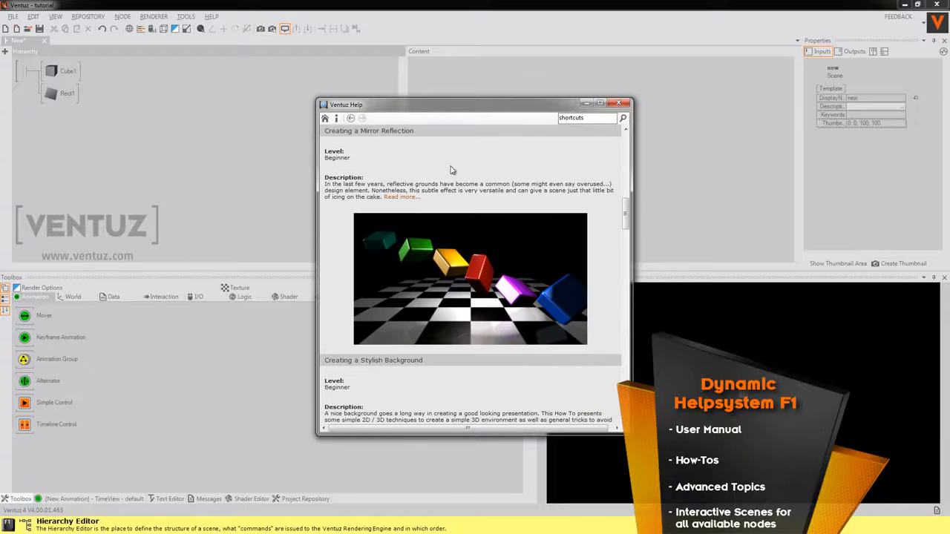
Return to the manual's home page, review its Introduction, Advanced Topics and Appendix sections, and close the help window.
click(325, 119)
scroll(497, 243, down, 5)
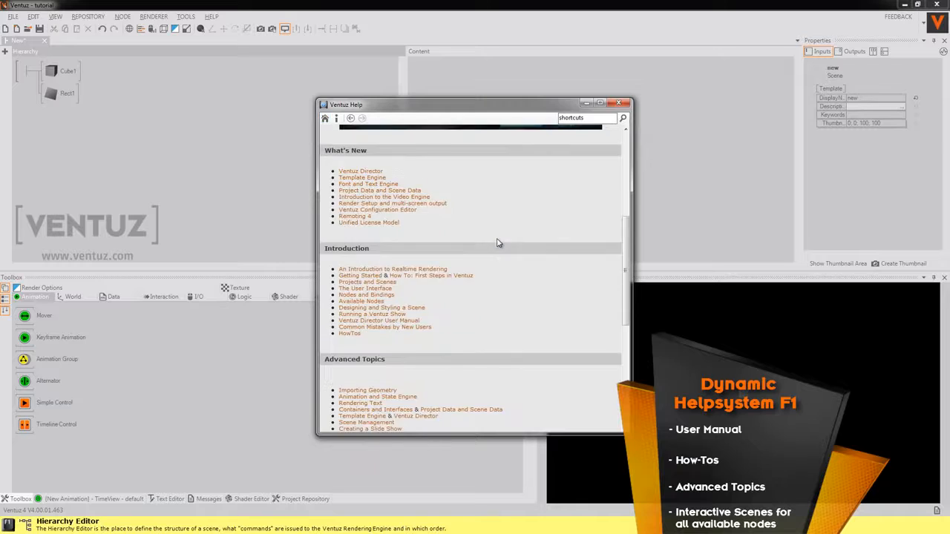
scroll(497, 243, down, 5)
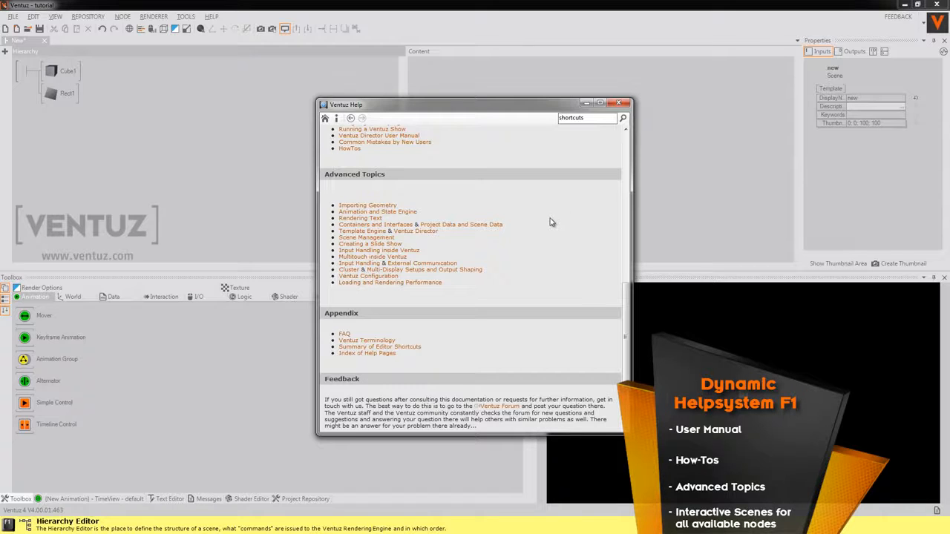
click(622, 103)
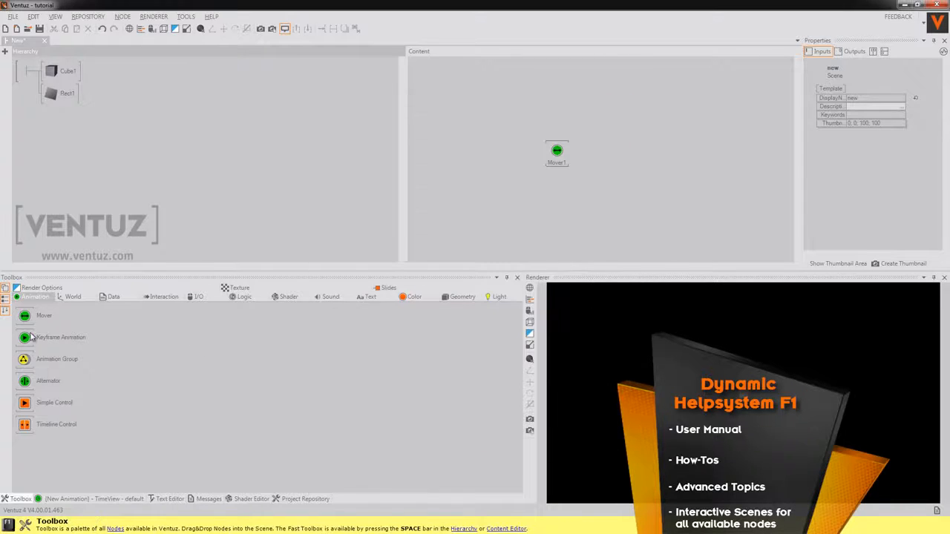
Open the Mover node's interactive example scene from its contextual help, examine it, and close the scene.
mouse_move(45, 315)
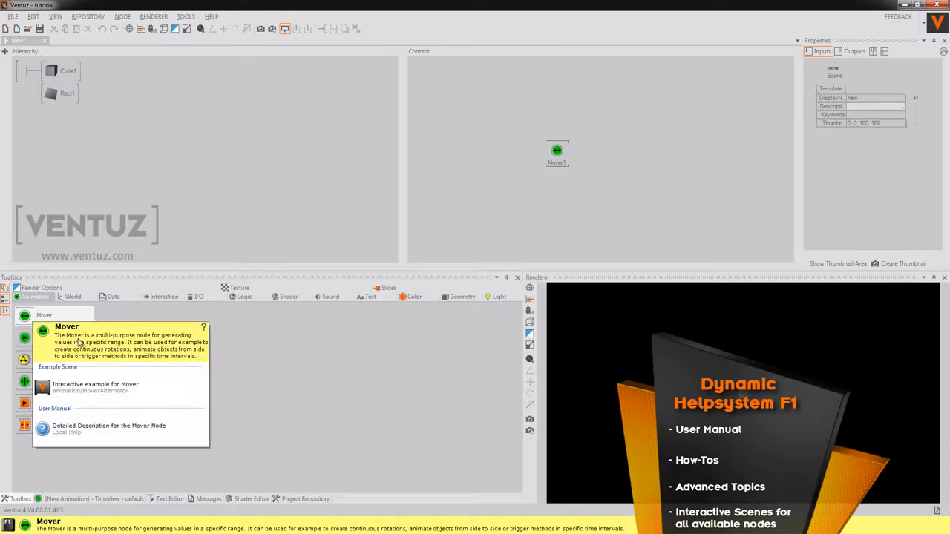
click(111, 391)
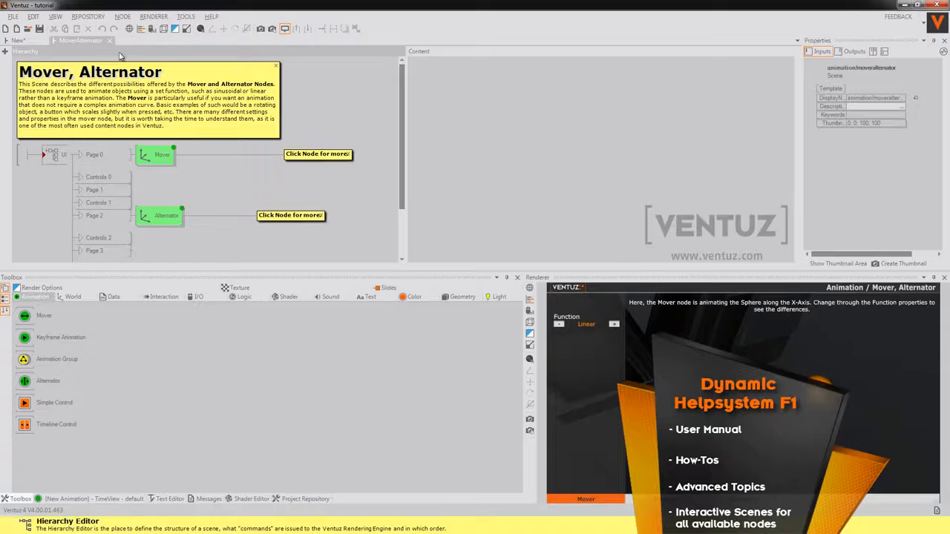
click(93, 41)
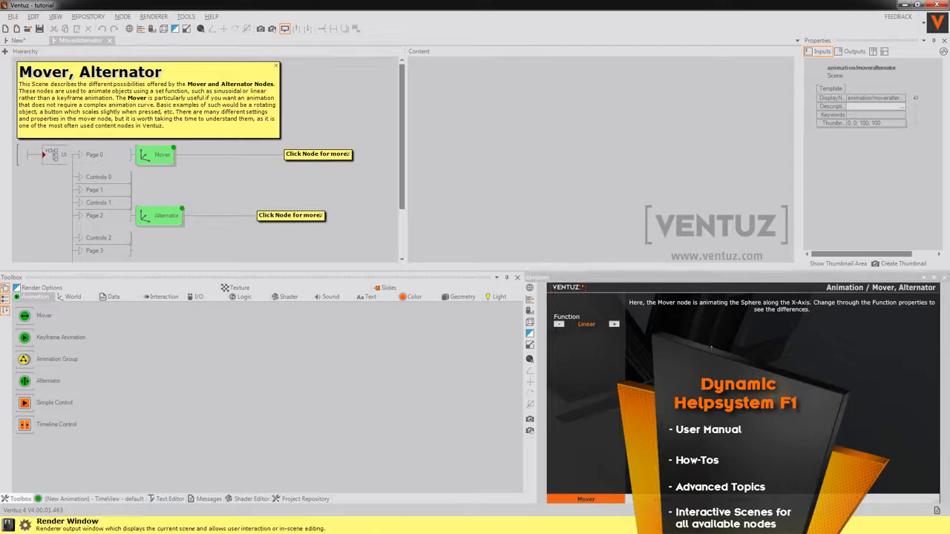
click(111, 41)
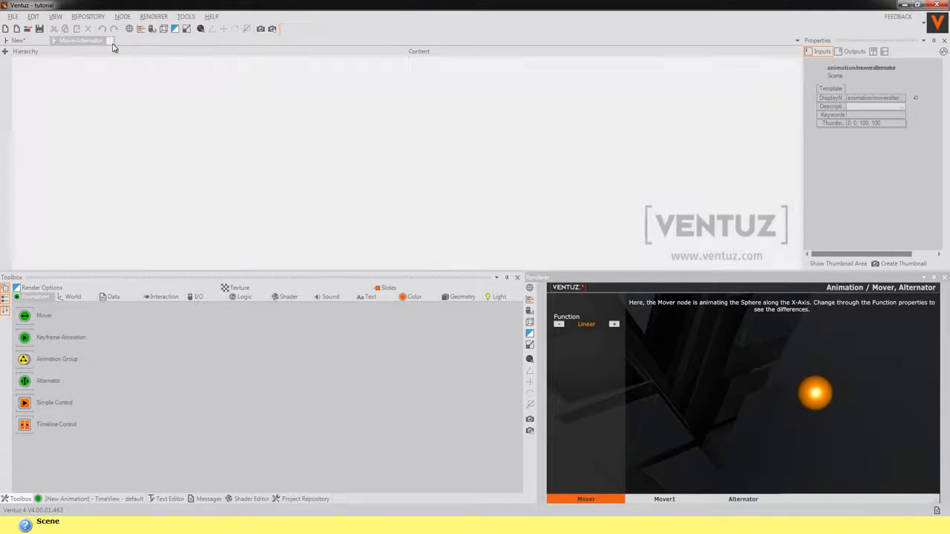